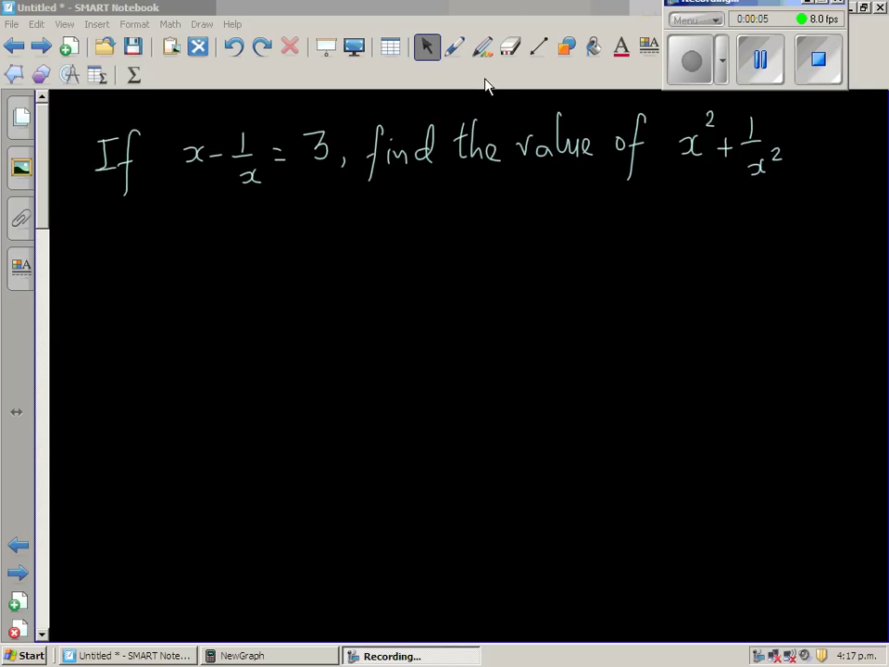
Switch the pen to white ink for writing below the x − 1/x = 3 question
click(454, 48)
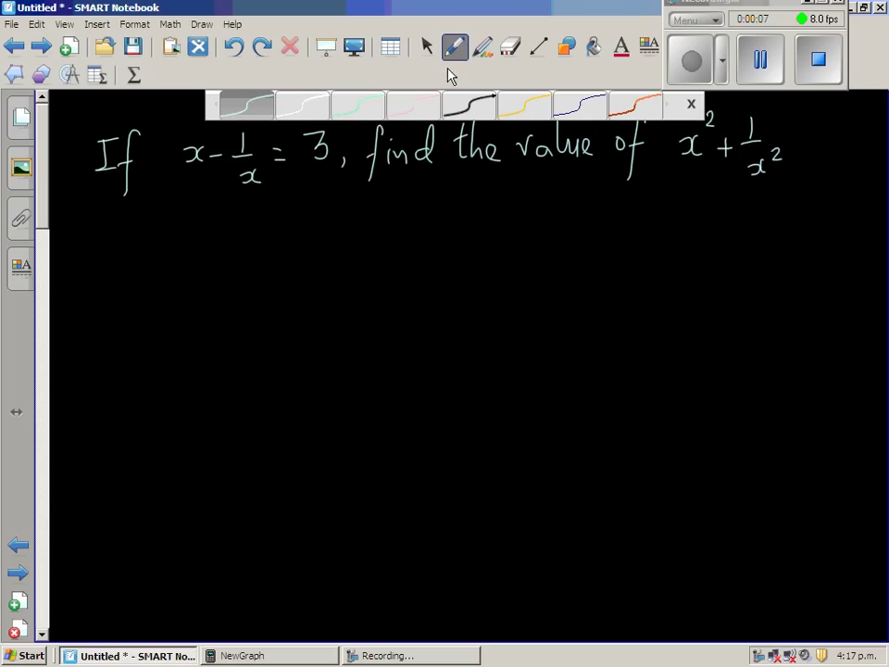
click(302, 105)
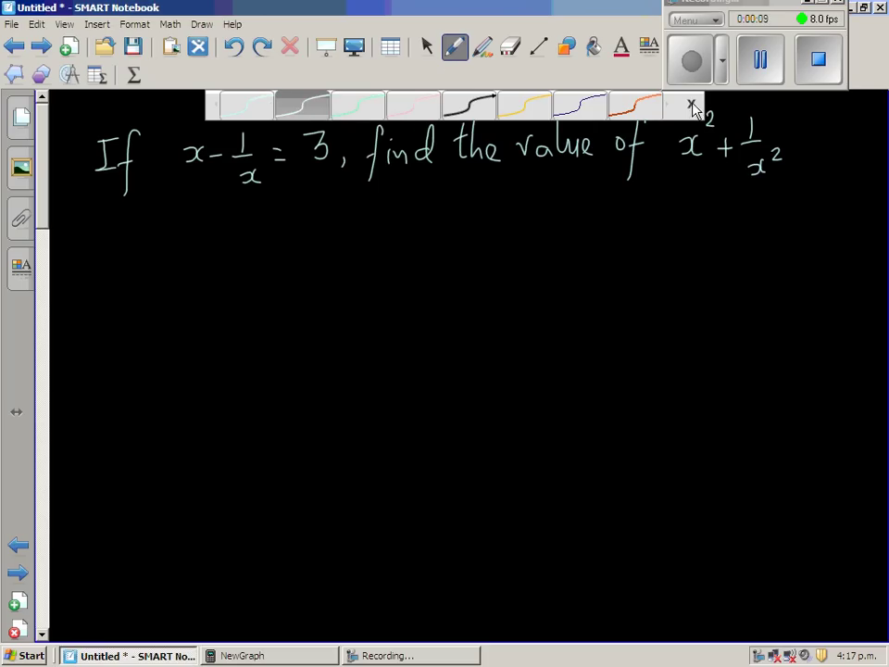
click(693, 106)
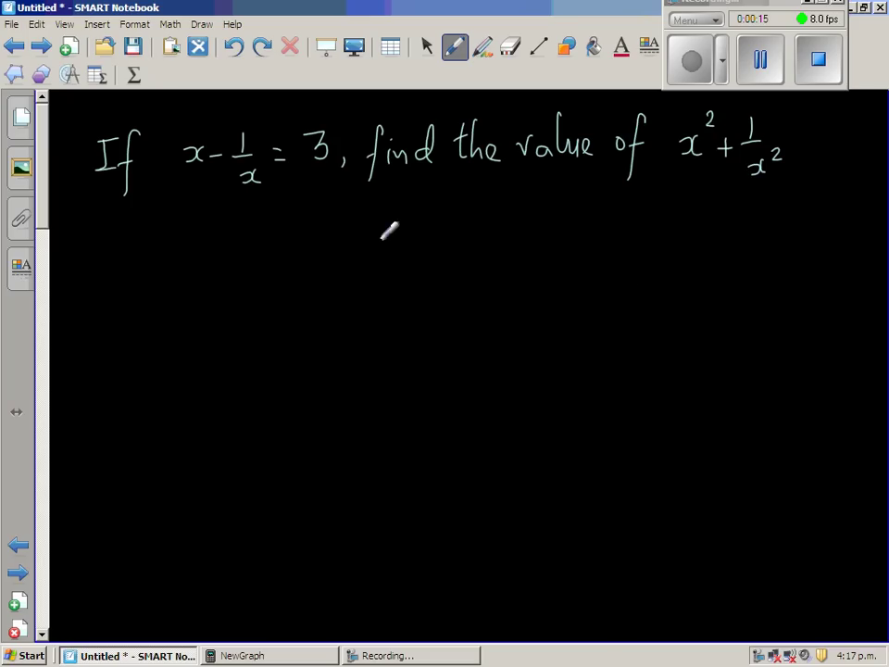
Write x − 1/x = 3 below the question
mouse_move(139, 236)
mouse_down()
mouse_move(170, 250)
mouse_move(211, 243)
mouse_up()
drag(220, 230, 230, 278)
drag(270, 235, 287, 235)
drag(271, 246, 316, 236)
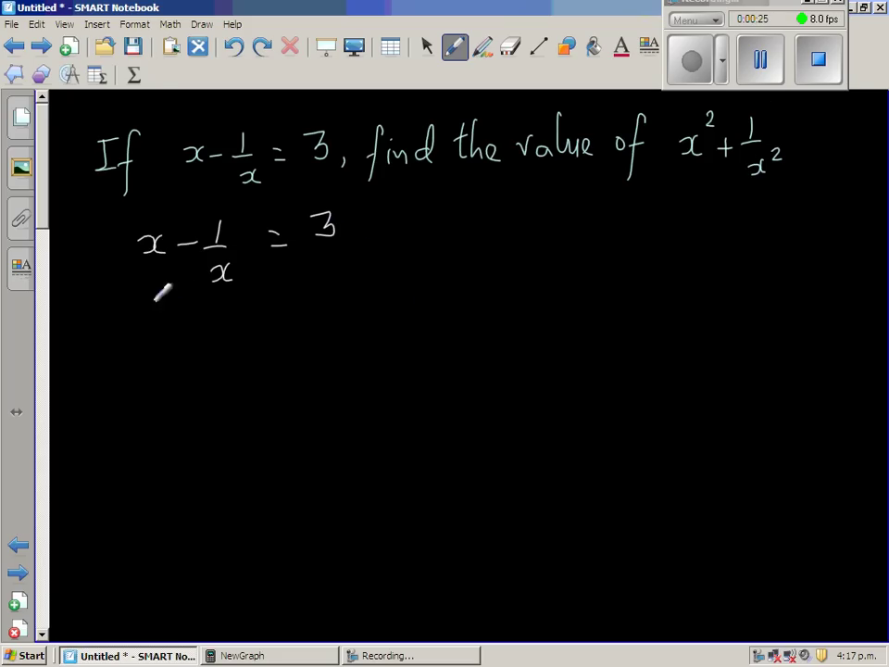
Square both sides as (x − 1/x)² = (3)²
mouse_move(120, 311)
mouse_down()
mouse_move(115, 334)
mouse_move(146, 330)
mouse_up()
mouse_move(203, 310)
mouse_down()
mouse_move(213, 343)
mouse_move(247, 304)
mouse_move(303, 322)
mouse_move(334, 316)
mouse_up()
mouse_move(344, 303)
mouse_down()
mouse_move(361, 296)
mouse_move(350, 315)
mouse_move(377, 317)
mouse_up()
drag(394, 278, 405, 291)
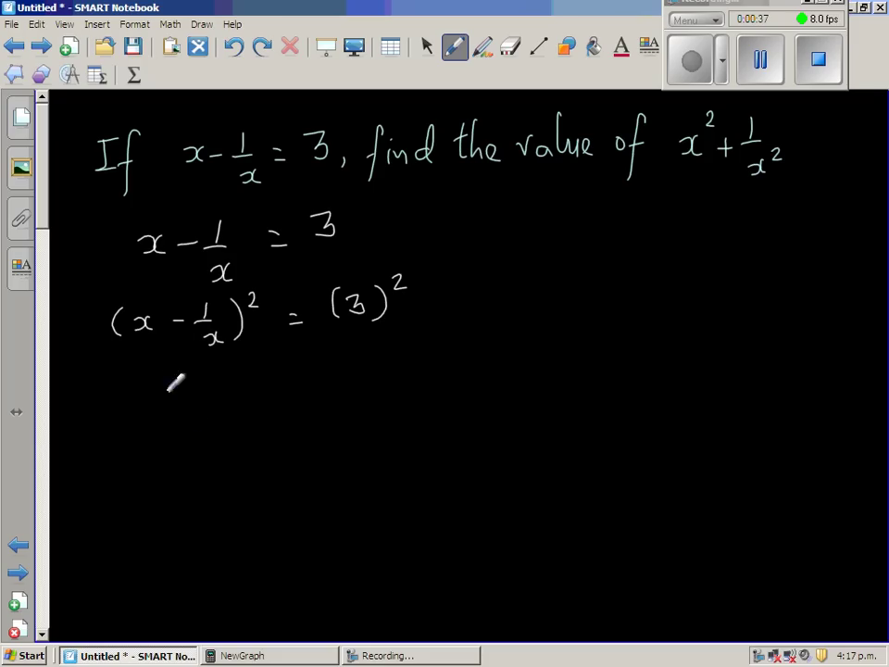
Expand to (x)² − 2(x)(1/x) + (1/x)² = 9
mouse_move(85, 387)
mouse_down()
mouse_move(84, 404)
mouse_move(108, 408)
mouse_move(141, 387)
mouse_move(158, 399)
mouse_move(220, 405)
mouse_up()
mouse_move(228, 386)
mouse_down()
mouse_move(252, 407)
mouse_move(277, 390)
mouse_move(277, 418)
mouse_up()
drag(298, 372, 300, 417)
mouse_move(324, 393)
mouse_down()
mouse_move(339, 391)
mouse_move(330, 402)
mouse_move(400, 395)
mouse_move(402, 408)
mouse_move(410, 404)
mouse_up()
mouse_move(424, 352)
mouse_down()
mouse_move(478, 369)
mouse_move(500, 353)
mouse_move(508, 387)
mouse_up()
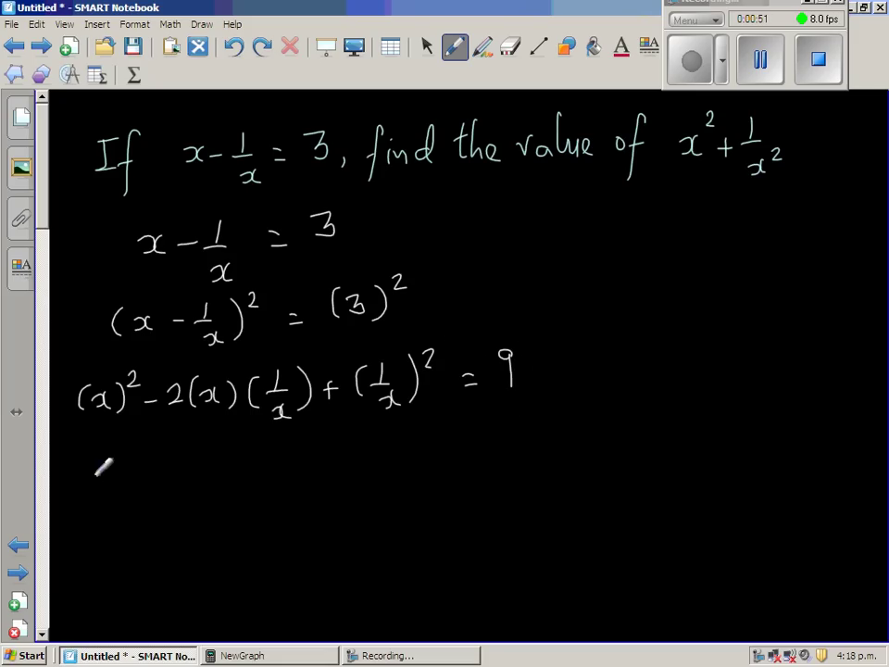
Simplify the expansion to x² − 2 + 1/x² = 9
mouse_move(87, 482)
mouse_down()
mouse_move(93, 499)
mouse_move(81, 502)
mouse_move(111, 476)
mouse_move(196, 499)
mouse_move(233, 484)
mouse_up()
mouse_move(224, 474)
mouse_down()
mouse_move(224, 497)
mouse_move(265, 491)
mouse_up()
mouse_move(254, 499)
mouse_down()
mouse_move(280, 497)
mouse_move(267, 515)
mouse_move(307, 506)
mouse_up()
drag(333, 471, 354, 469)
mouse_move(335, 482)
mouse_down()
mouse_move(392, 453)
mouse_move(393, 481)
mouse_up()
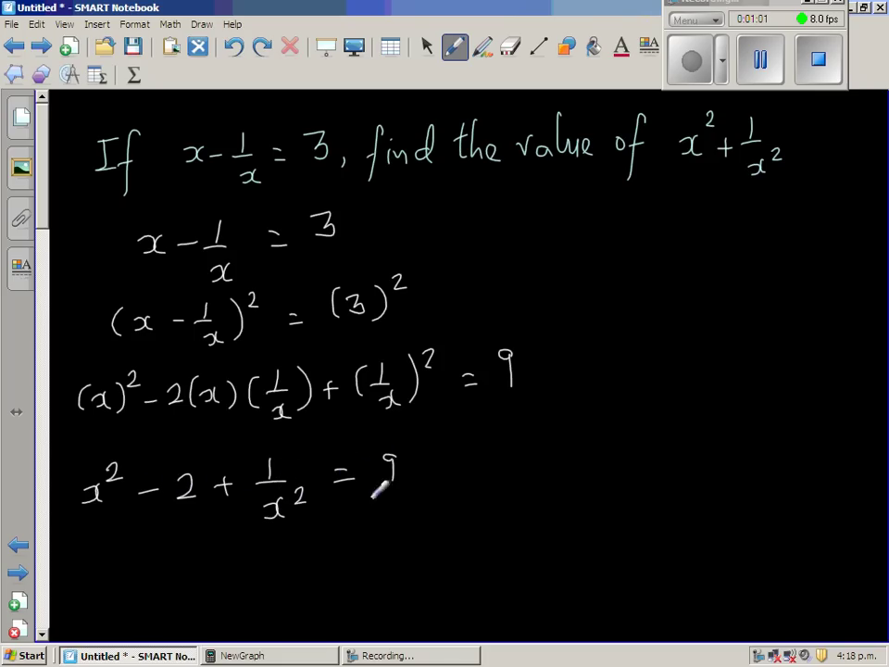
Rearrange it as x² + 1/x² − 2 = 9 followed by an implication arrow
drag(119, 568, 135, 587)
mouse_move(139, 568)
mouse_down()
mouse_move(119, 589)
mouse_move(158, 562)
mouse_move(178, 580)
mouse_up()
mouse_move(173, 574)
mouse_down()
mouse_move(172, 589)
mouse_move(213, 573)
mouse_move(222, 608)
mouse_move(267, 574)
mouse_move(308, 575)
mouse_move(353, 554)
mouse_up()
drag(336, 568, 386, 568)
drag(442, 546, 460, 543)
mouse_move(443, 557)
mouse_down()
mouse_move(461, 554)
mouse_move(459, 563)
mouse_up()
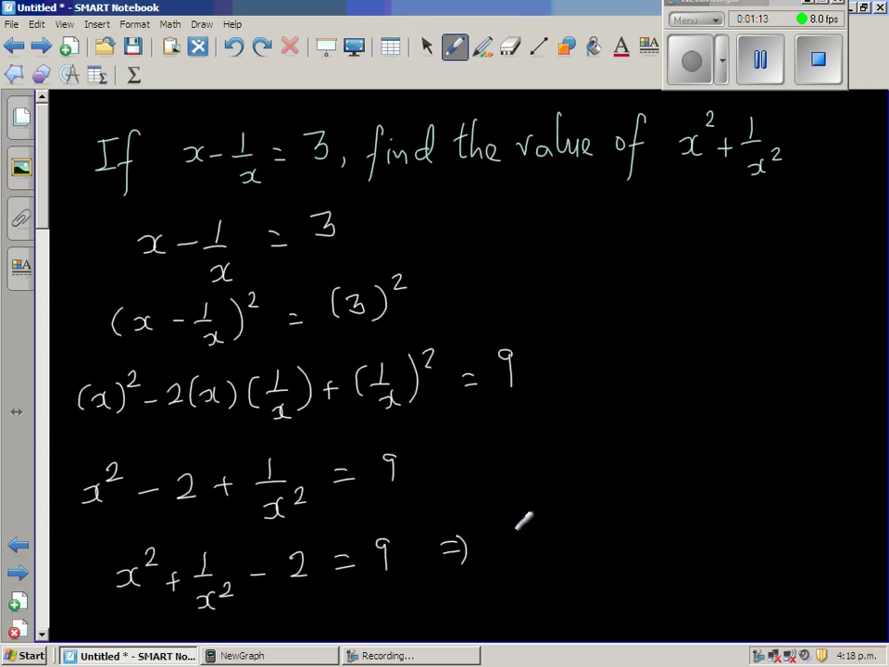
Write x² + 1/x² = 11, box it, and scroll down to the next problem
mouse_move(517, 535)
mouse_down()
mouse_move(521, 554)
mouse_move(540, 553)
mouse_up()
drag(548, 512, 580, 543)
mouse_move(572, 536)
mouse_down()
mouse_move(603, 523)
mouse_move(609, 537)
mouse_move(594, 564)
mouse_move(608, 572)
mouse_move(631, 545)
mouse_move(675, 529)
mouse_up()
drag(659, 539, 704, 525)
drag(711, 499, 713, 524)
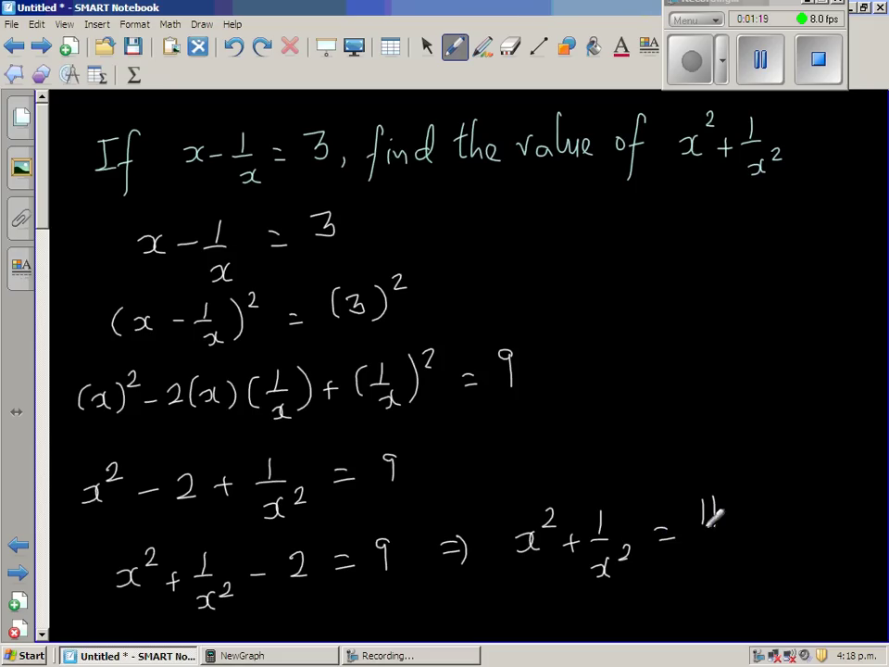
mouse_move(502, 495)
mouse_down()
mouse_move(497, 598)
mouse_move(740, 581)
mouse_move(754, 526)
mouse_move(748, 443)
mouse_move(508, 490)
mouse_up()
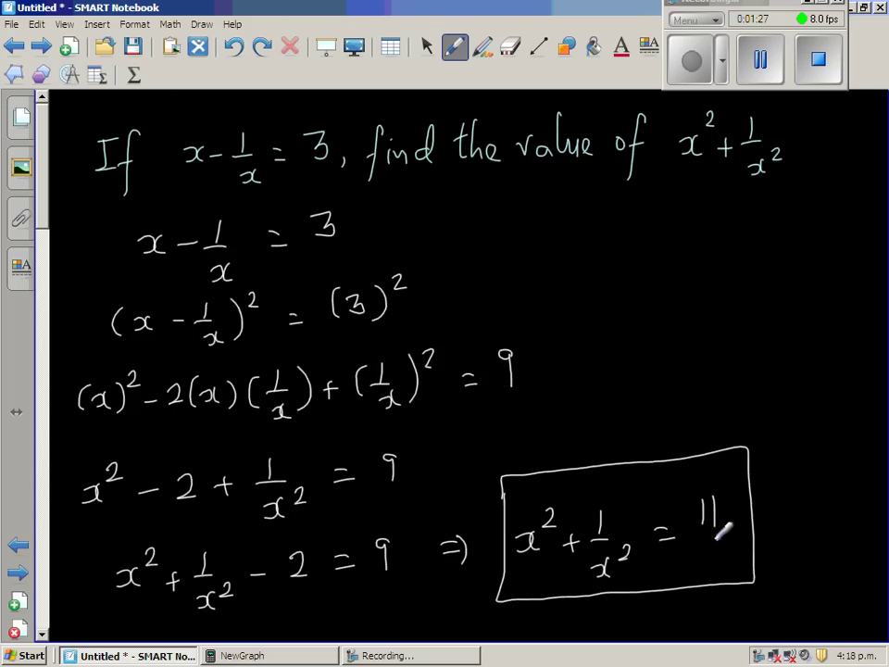
drag(41, 203, 43, 555)
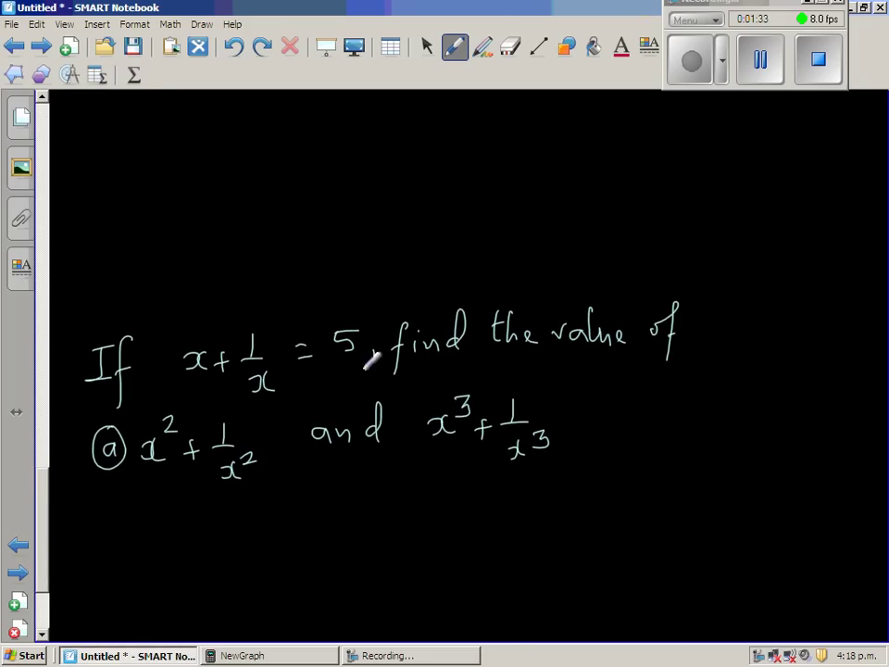
Bring up the pen styles for the x + 1/x = 5 question
click(453, 50)
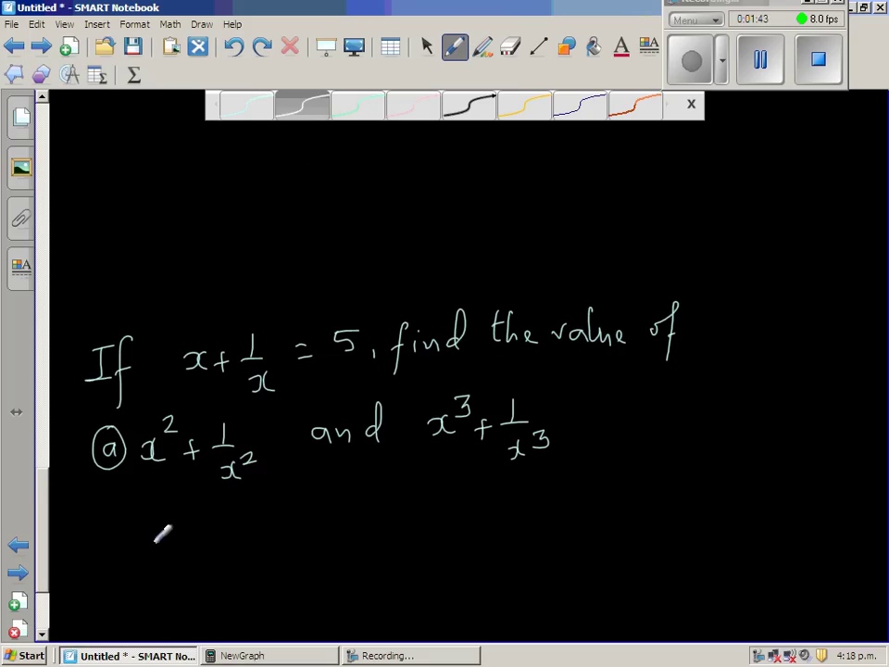
In pink ink, write x + 1/x = 5 ⇒ below the question
click(417, 111)
mouse_move(224, 515)
mouse_down()
mouse_move(221, 534)
mouse_move(233, 536)
mouse_up()
mouse_move(259, 525)
mouse_down()
mouse_move(275, 525)
mouse_move(267, 535)
mouse_move(302, 535)
mouse_up()
mouse_move(295, 536)
mouse_down()
mouse_move(322, 525)
mouse_move(312, 557)
mouse_up()
drag(349, 520, 368, 517)
drag(350, 531, 385, 524)
drag(387, 504, 454, 511)
mouse_move(439, 523)
mouse_down()
mouse_move(454, 522)
mouse_move(449, 530)
mouse_up()
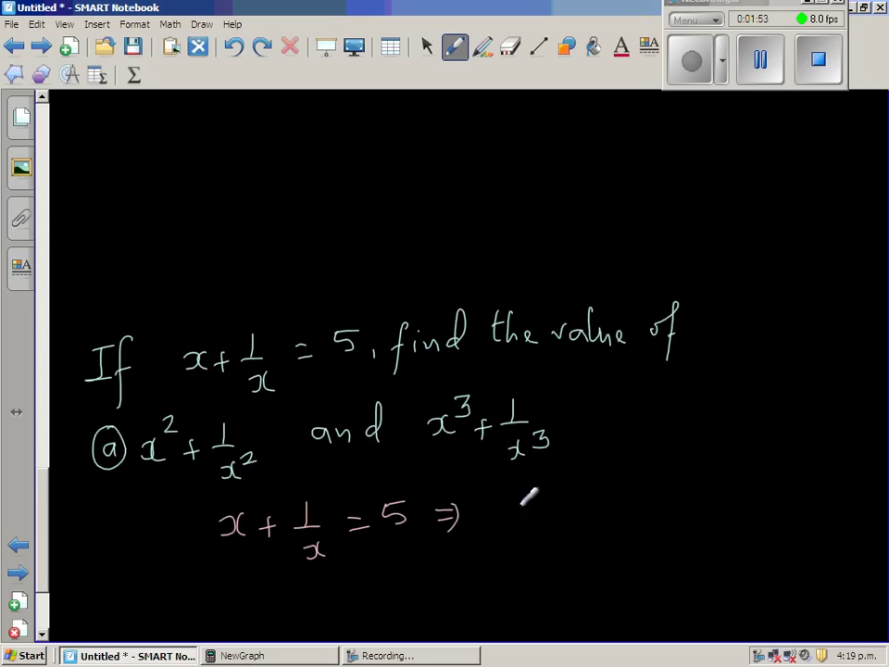
Square both sides as (x + 1/x)² = (5)²
mouse_move(487, 498)
mouse_down()
mouse_move(480, 522)
mouse_move(506, 518)
mouse_up()
mouse_move(520, 501)
mouse_down()
mouse_move(511, 518)
mouse_move(534, 514)
mouse_move(563, 490)
mouse_move(562, 511)
mouse_move(576, 514)
mouse_up()
mouse_move(574, 526)
mouse_down()
mouse_move(567, 533)
mouse_move(582, 534)
mouse_up()
drag(598, 495, 597, 528)
drag(613, 474, 622, 483)
drag(634, 498, 645, 496)
mouse_move(633, 504)
mouse_down()
mouse_move(688, 503)
mouse_move(707, 481)
mouse_move(719, 504)
mouse_up()
drag(734, 455, 746, 470)
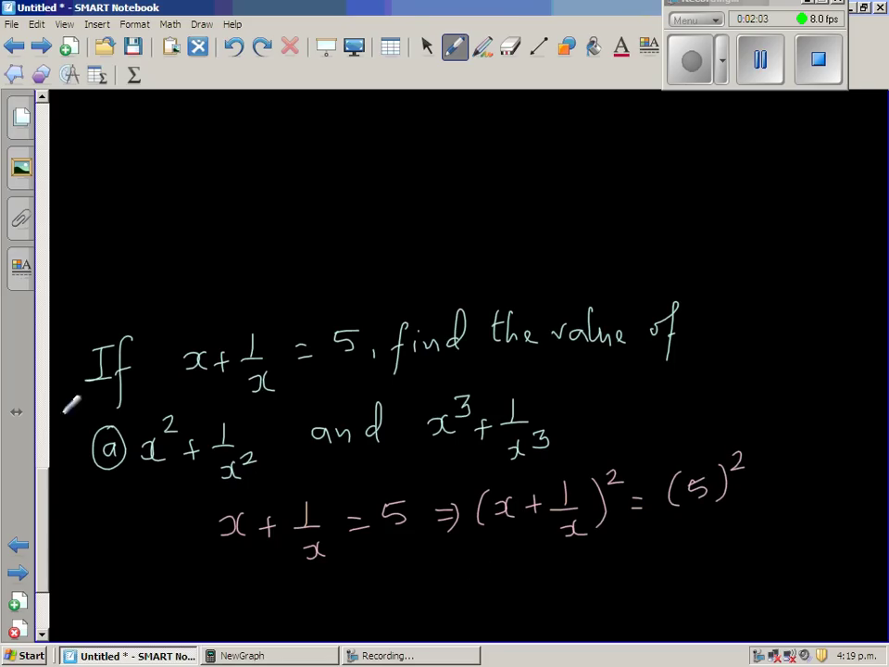
Expand to ⇒ (x)² + 2(x)(1/x) + (1/x)² = 25
drag(43, 518, 46, 543)
drag(323, 509, 336, 510)
mouse_move(323, 516)
mouse_down()
mouse_move(337, 522)
mouse_move(379, 506)
mouse_move(364, 518)
mouse_up()
drag(396, 483, 400, 515)
drag(406, 469, 435, 502)
mouse_move(429, 495)
mouse_down()
mouse_move(429, 510)
mouse_move(481, 508)
mouse_up()
mouse_move(482, 491)
mouse_down()
mouse_move(505, 511)
mouse_move(550, 517)
mouse_up()
drag(561, 475, 562, 506)
mouse_move(577, 488)
mouse_down()
mouse_move(594, 488)
mouse_move(587, 500)
mouse_move(637, 500)
mouse_up()
mouse_move(653, 467)
mouse_down()
mouse_move(655, 500)
mouse_move(677, 474)
mouse_move(710, 472)
mouse_move(713, 481)
mouse_up()
drag(727, 461, 748, 476)
drag(752, 452, 766, 452)
Extend the page and simplify the expansion to x² + 2 + 1/x² = 25
click(43, 581)
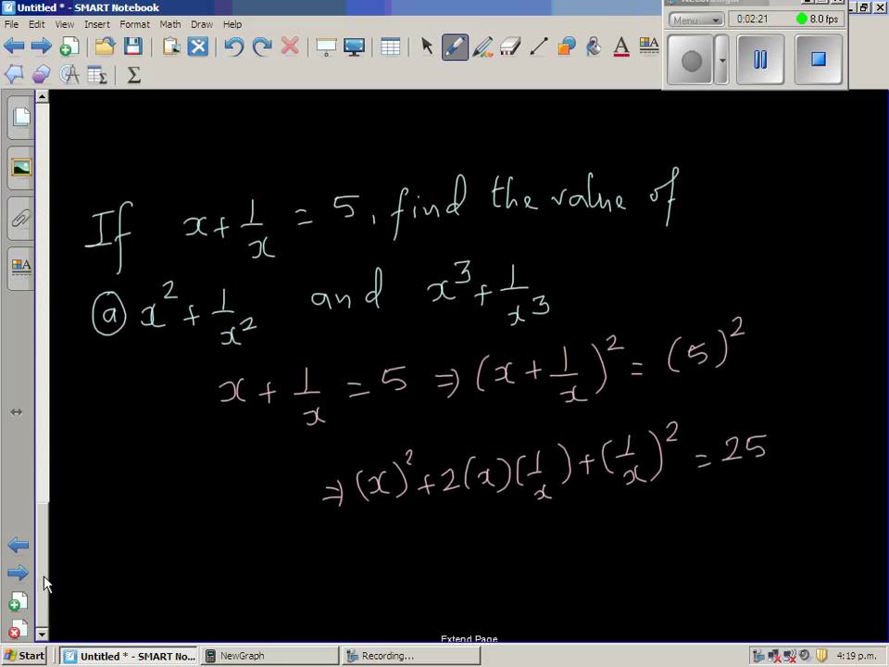
click(467, 618)
mouse_move(328, 335)
mouse_down()
mouse_move(332, 349)
mouse_move(364, 324)
mouse_move(391, 339)
mouse_move(384, 350)
mouse_move(431, 344)
mouse_up()
drag(448, 330, 454, 342)
drag(496, 309, 496, 328)
mouse_move(487, 335)
mouse_down()
mouse_move(508, 336)
mouse_move(506, 362)
mouse_up()
mouse_move(507, 348)
mouse_down()
mouse_move(494, 363)
mouse_move(565, 318)
mouse_up()
mouse_move(557, 325)
mouse_down()
mouse_move(622, 317)
mouse_move(639, 296)
mouse_up()
Rewrite the line as x² + 1/x² + 2 = 25
drag(350, 404, 357, 422)
mouse_move(369, 402)
mouse_down()
mouse_move(366, 422)
mouse_move(384, 395)
mouse_move(404, 416)
mouse_up()
mouse_move(396, 407)
mouse_down()
mouse_move(395, 424)
mouse_move(426, 398)
mouse_move(426, 413)
mouse_up()
mouse_move(418, 431)
mouse_down()
mouse_move(433, 431)
mouse_move(424, 441)
mouse_move(486, 398)
mouse_move(478, 407)
mouse_move(560, 387)
mouse_up()
mouse_move(546, 396)
mouse_down()
mouse_move(583, 383)
mouse_move(594, 393)
mouse_up()
mouse_move(603, 372)
mouse_down()
mouse_move(601, 393)
mouse_move(616, 371)
mouse_move(653, 382)
mouse_up()
Conclude ⇒ x² + 1/x² = 23 and box the answer
drag(635, 389, 653, 390)
mouse_move(651, 375)
mouse_down()
mouse_move(655, 395)
mouse_move(637, 410)
mouse_move(655, 392)
mouse_move(696, 394)
mouse_move(681, 397)
mouse_up()
mouse_move(704, 355)
mouse_down()
mouse_move(726, 363)
mouse_move(732, 386)
mouse_up()
mouse_move(723, 377)
mouse_down()
mouse_move(723, 397)
mouse_move(749, 361)
mouse_move(754, 421)
mouse_move(738, 423)
mouse_move(774, 418)
mouse_move(796, 379)
mouse_up()
mouse_move(785, 388)
mouse_down()
mouse_move(828, 389)
mouse_move(847, 375)
mouse_move(833, 389)
mouse_up()
mouse_move(664, 350)
mouse_down()
mouse_move(664, 431)
mouse_move(857, 417)
mouse_move(849, 311)
mouse_move(674, 337)
mouse_up()
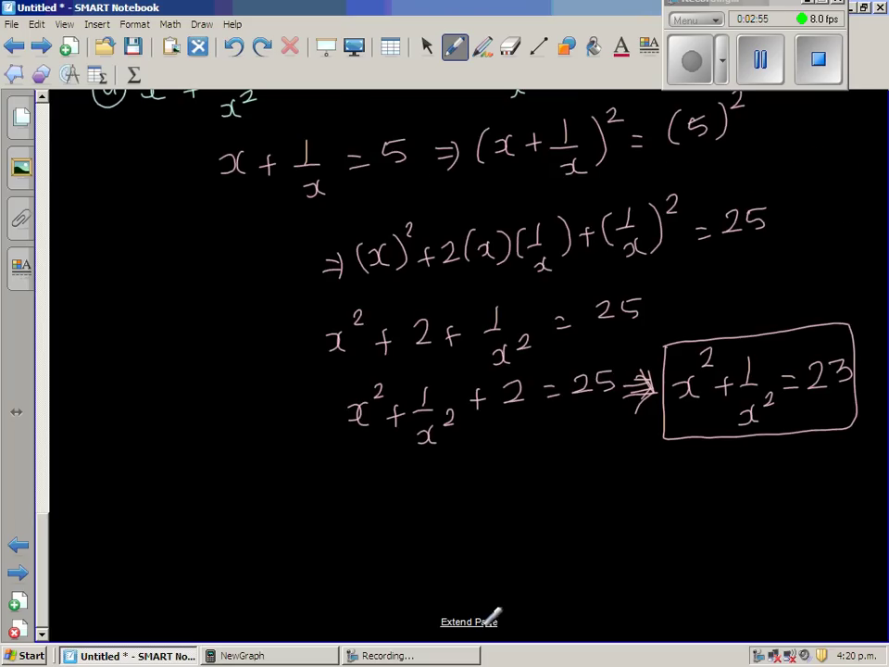
click(484, 621)
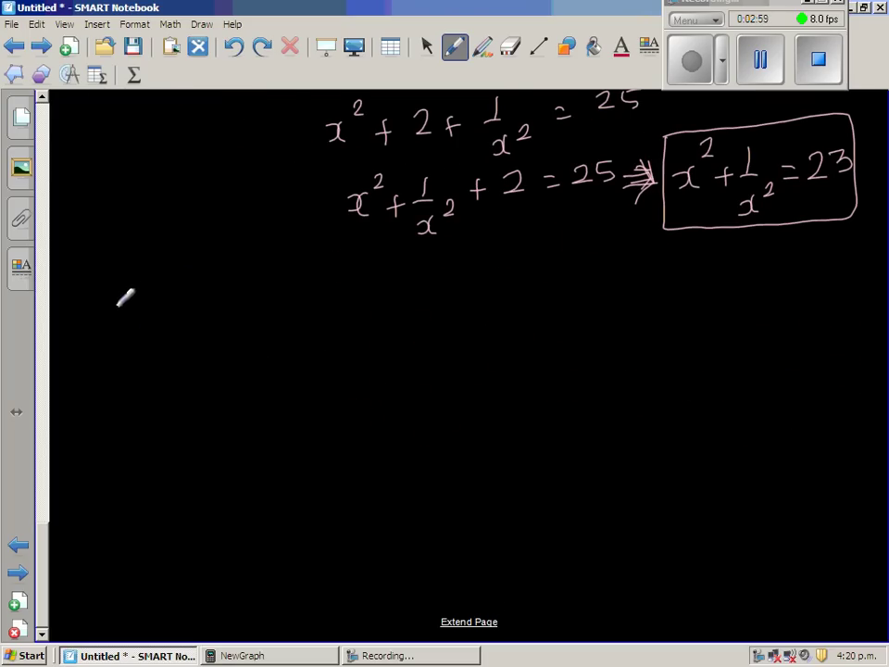
Switch to yellow ink and write a³ + b³ =
click(452, 47)
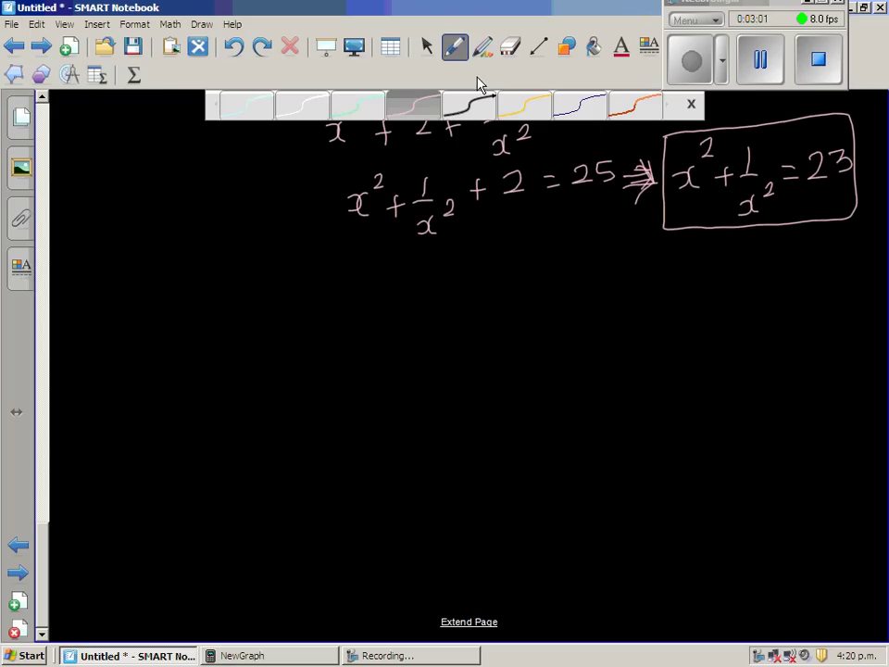
click(523, 109)
mouse_move(130, 311)
mouse_down()
mouse_move(137, 326)
mouse_move(145, 296)
mouse_move(136, 308)
mouse_up()
mouse_move(165, 314)
mouse_down()
mouse_move(184, 314)
mouse_move(174, 322)
mouse_move(198, 309)
mouse_move(196, 323)
mouse_move(228, 292)
mouse_move(219, 306)
mouse_move(258, 307)
mouse_up()
mouse_move(245, 316)
mouse_down()
mouse_move(289, 313)
mouse_move(324, 292)
mouse_move(331, 311)
mouse_up()
Complete (a+b)(a² − ab + b²), box the identity, and return to pink ink
mouse_move(338, 303)
mouse_down()
mouse_move(355, 302)
mouse_move(346, 311)
mouse_move(406, 312)
mouse_up()
drag(432, 295, 429, 310)
mouse_move(453, 270)
mouse_down()
mouse_move(473, 294)
mouse_move(500, 283)
mouse_move(506, 310)
mouse_up()
mouse_move(512, 277)
mouse_down()
mouse_move(510, 310)
mouse_move(558, 300)
mouse_up()
mouse_move(550, 291)
mouse_down()
mouse_move(549, 311)
mouse_move(568, 313)
mouse_move(603, 288)
mouse_up()
drag(611, 269, 613, 301)
mouse_move(100, 256)
mouse_down()
mouse_move(100, 344)
mouse_move(182, 349)
mouse_up()
mouse_move(366, 330)
mouse_down()
mouse_move(630, 320)
mouse_move(629, 242)
mouse_move(614, 229)
mouse_move(100, 252)
mouse_up()
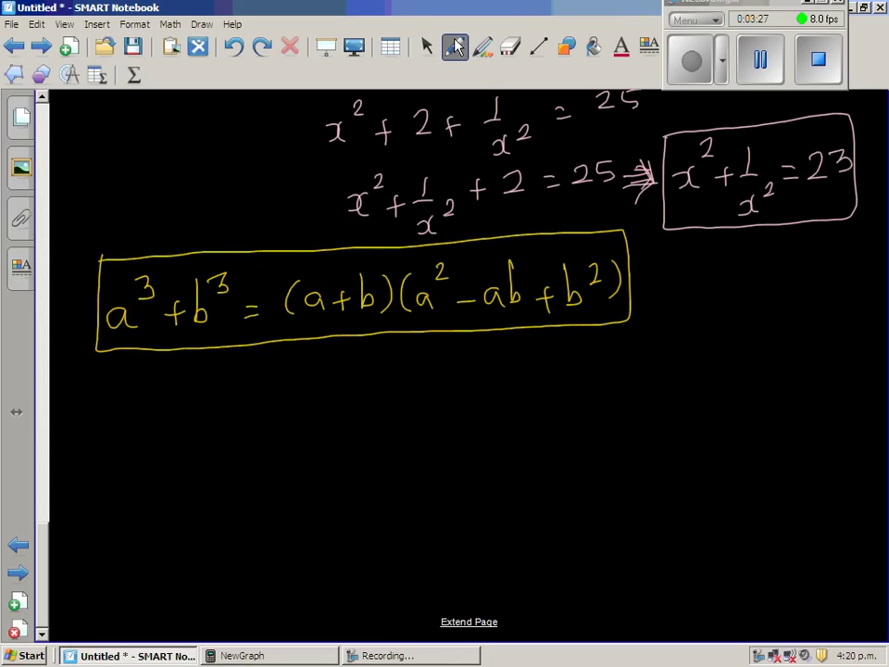
click(455, 46)
click(419, 107)
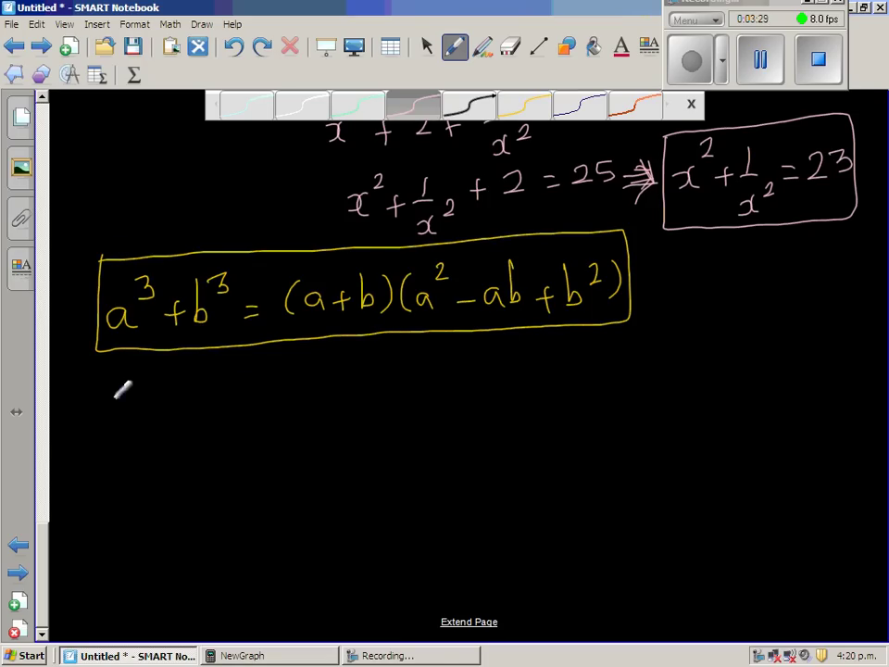
Write x³ + 1/x³ = below the yellow box
mouse_move(102, 408)
mouse_down()
mouse_move(135, 412)
mouse_move(146, 376)
mouse_move(139, 397)
mouse_move(173, 426)
mouse_up()
drag(164, 418, 214, 407)
mouse_move(202, 415)
mouse_down()
mouse_move(227, 415)
mouse_move(208, 450)
mouse_move(234, 430)
mouse_up()
drag(281, 396, 292, 395)
drag(282, 406, 293, 405)
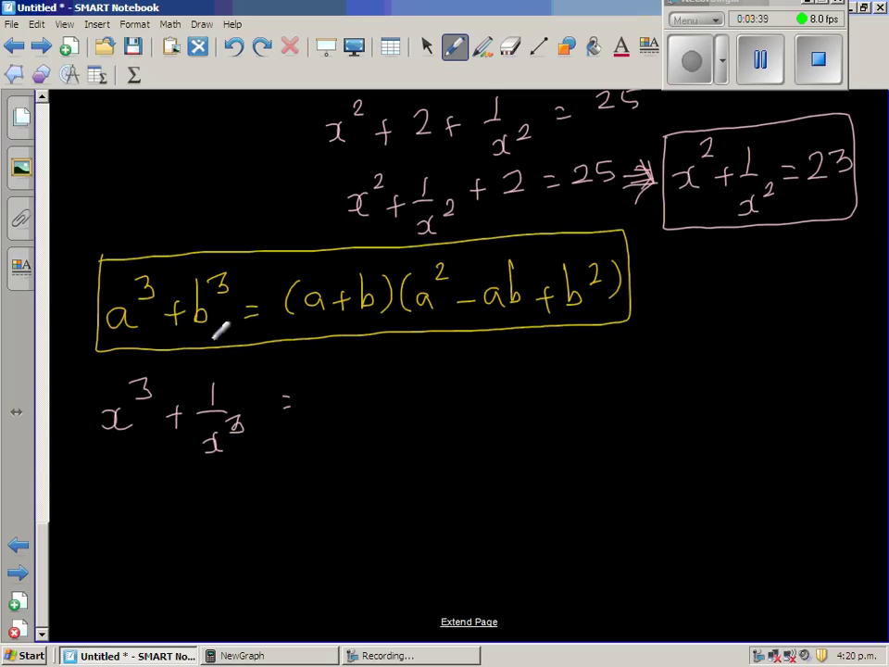
Factor it as (x + 1/x)(x² − x·1/x + 1/x²)
mouse_move(323, 377)
mouse_down()
mouse_move(349, 393)
mouse_move(371, 388)
mouse_move(369, 398)
mouse_move(386, 386)
mouse_move(390, 413)
mouse_move(422, 409)
mouse_up()
drag(454, 374, 449, 411)
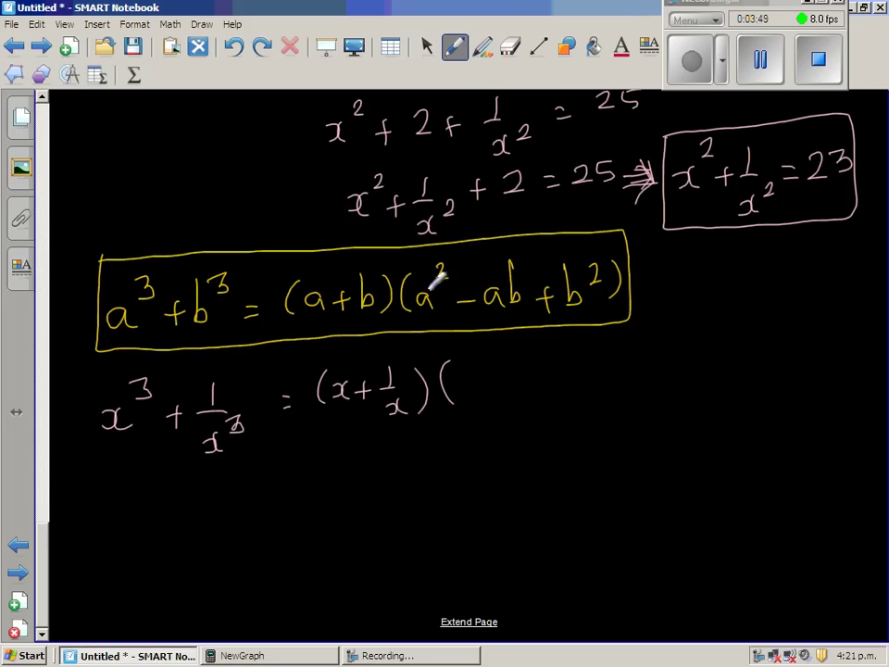
mouse_move(477, 378)
mouse_down()
mouse_move(474, 398)
mouse_move(500, 372)
mouse_move(521, 392)
mouse_up()
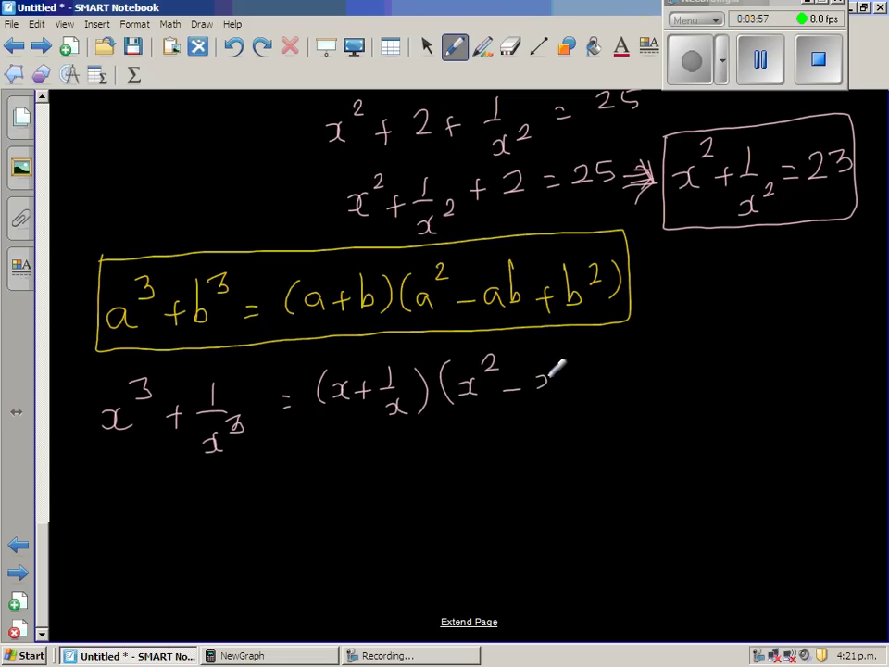
mouse_move(579, 379)
mouse_down()
mouse_move(576, 408)
mouse_move(631, 371)
mouse_up()
mouse_move(620, 361)
mouse_down()
mouse_move(658, 356)
mouse_move(669, 366)
mouse_move(655, 403)
mouse_move(661, 386)
mouse_move(694, 392)
mouse_up()
drag(706, 357, 709, 382)
Simplify to = (x + 1/x)(x² + 1/x² − 1) on the next line
drag(286, 500, 300, 498)
drag(287, 509, 376, 496)
mouse_move(368, 488)
mouse_down()
mouse_move(367, 507)
mouse_move(399, 483)
mouse_move(400, 502)
mouse_up()
mouse_move(403, 509)
mouse_down()
mouse_move(417, 514)
mouse_move(406, 524)
mouse_up()
mouse_move(448, 474)
mouse_down()
mouse_move(483, 487)
mouse_move(497, 468)
mouse_move(488, 497)
mouse_up()
drag(506, 454, 516, 463)
mouse_move(526, 483)
mouse_down()
mouse_move(545, 482)
mouse_move(536, 491)
mouse_move(564, 490)
mouse_move(562, 515)
mouse_move(599, 500)
mouse_move(630, 470)
mouse_move(650, 476)
mouse_up()
drag(675, 445, 676, 474)
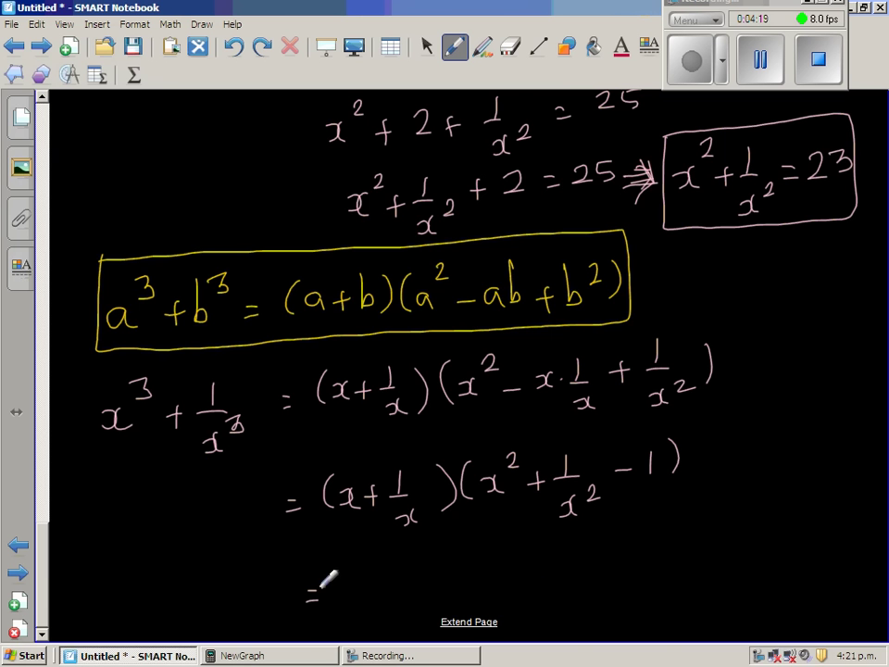
mouse_move(40, 583)
mouse_down()
mouse_move(41, 504)
mouse_move(41, 583)
mouse_up()
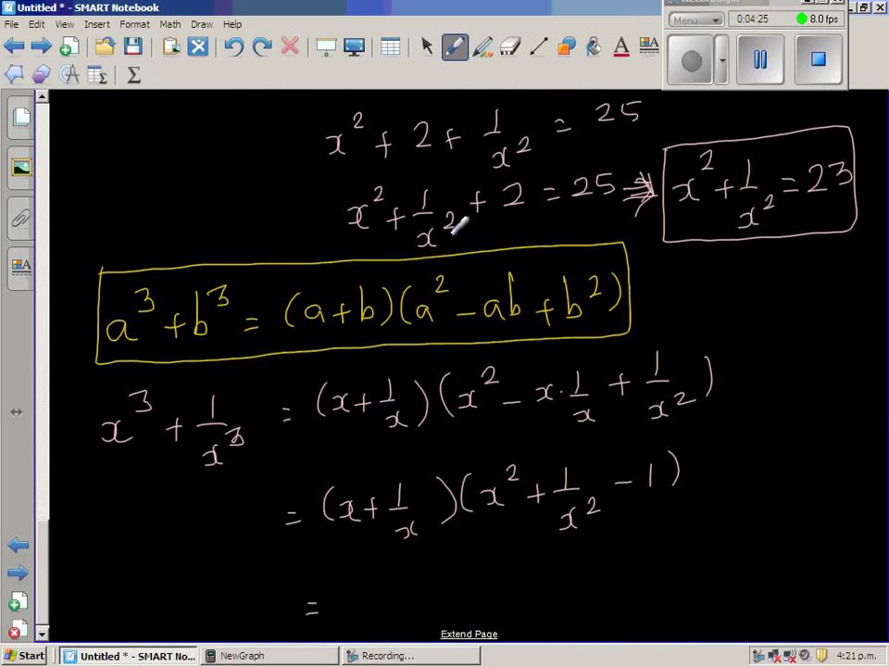
In pink, circle the x + 1/x and x² + 1/x² terms
click(455, 46)
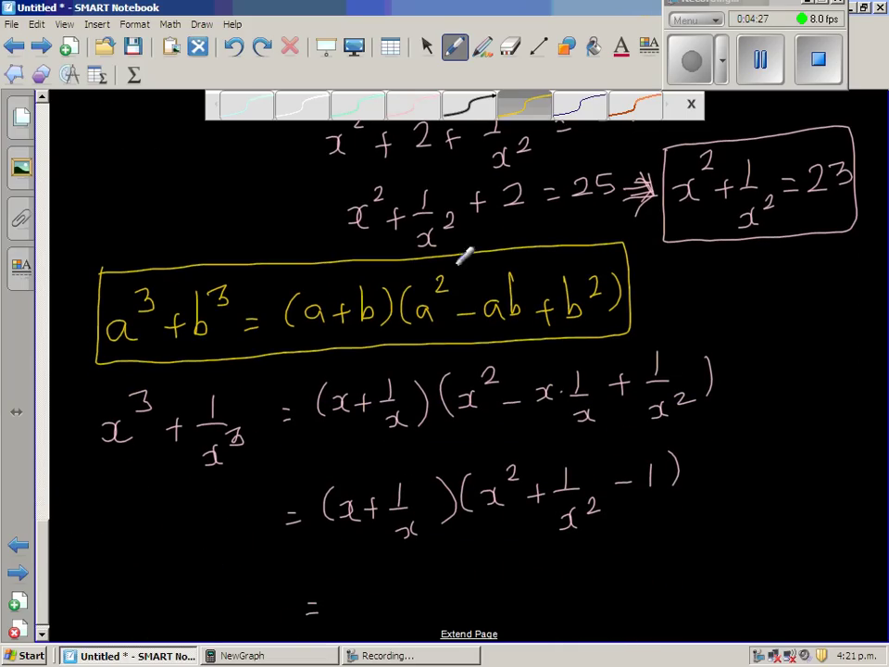
click(423, 104)
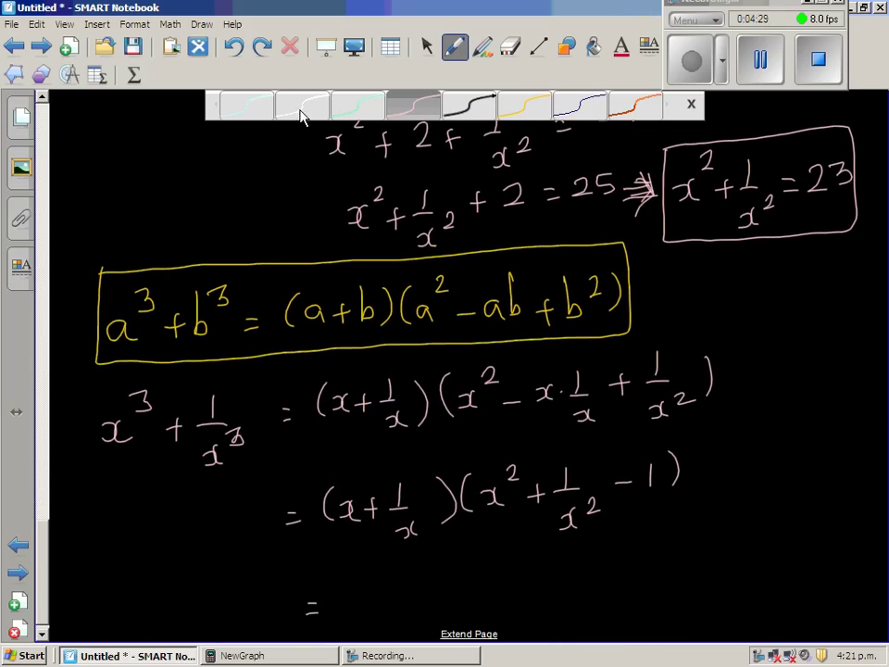
mouse_move(410, 468)
mouse_down()
mouse_move(339, 494)
mouse_move(335, 513)
mouse_move(349, 541)
mouse_move(408, 539)
mouse_move(426, 525)
mouse_move(424, 474)
mouse_up()
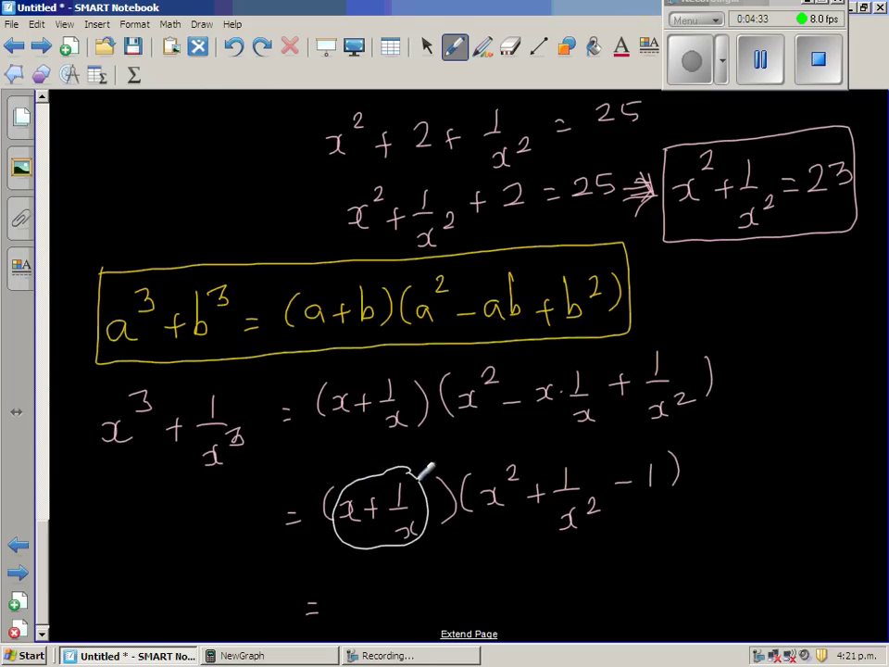
mouse_move(570, 446)
mouse_down()
mouse_move(500, 456)
mouse_move(500, 520)
mouse_move(574, 535)
mouse_move(593, 515)
mouse_move(567, 445)
mouse_up()
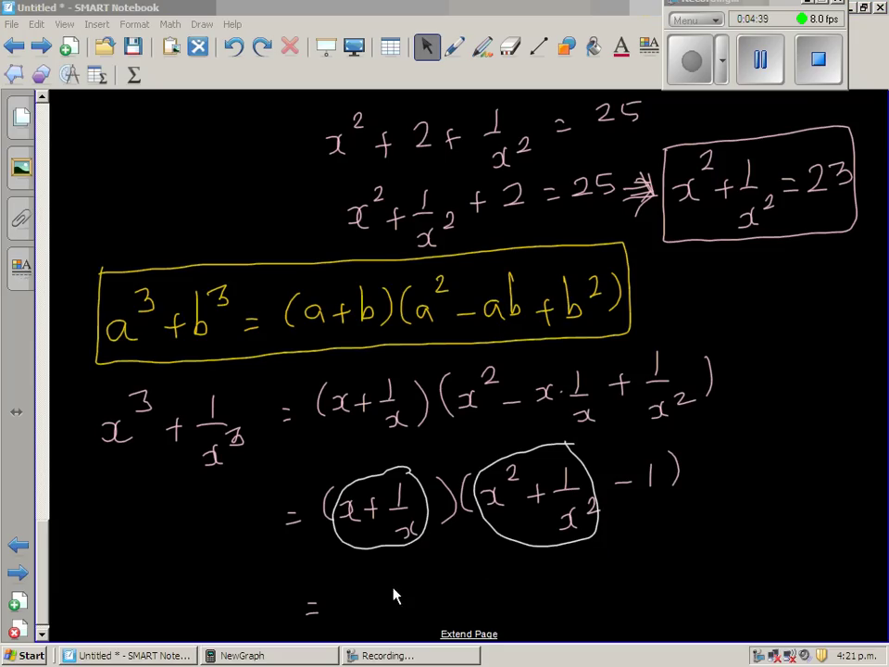
Substitute the values to write (5)(23 − 1) after the lower equals sign
click(455, 46)
mouse_move(364, 578)
mouse_down()
mouse_move(360, 601)
mouse_move(383, 588)
mouse_move(387, 598)
mouse_move(411, 600)
mouse_up()
mouse_move(435, 581)
mouse_down()
mouse_move(432, 602)
mouse_move(535, 585)
mouse_move(574, 596)
mouse_up()
Extend the page, write = 5 × 22, and start another equals line
click(491, 634)
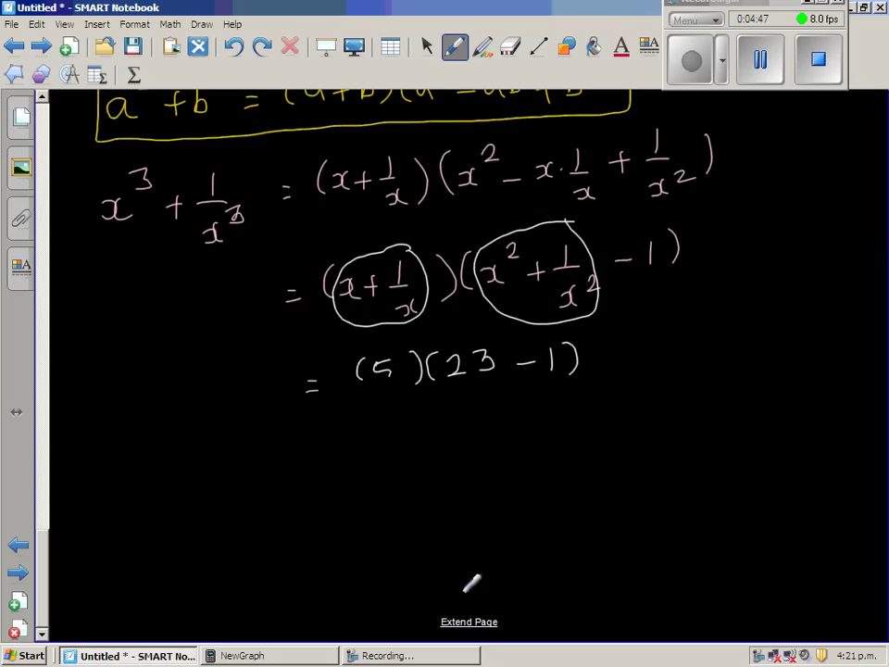
drag(326, 447, 339, 446)
drag(327, 455, 339, 454)
drag(394, 430, 392, 448)
drag(394, 429, 447, 445)
mouse_move(447, 432)
mouse_down()
mouse_move(432, 445)
mouse_move(529, 442)
mouse_up()
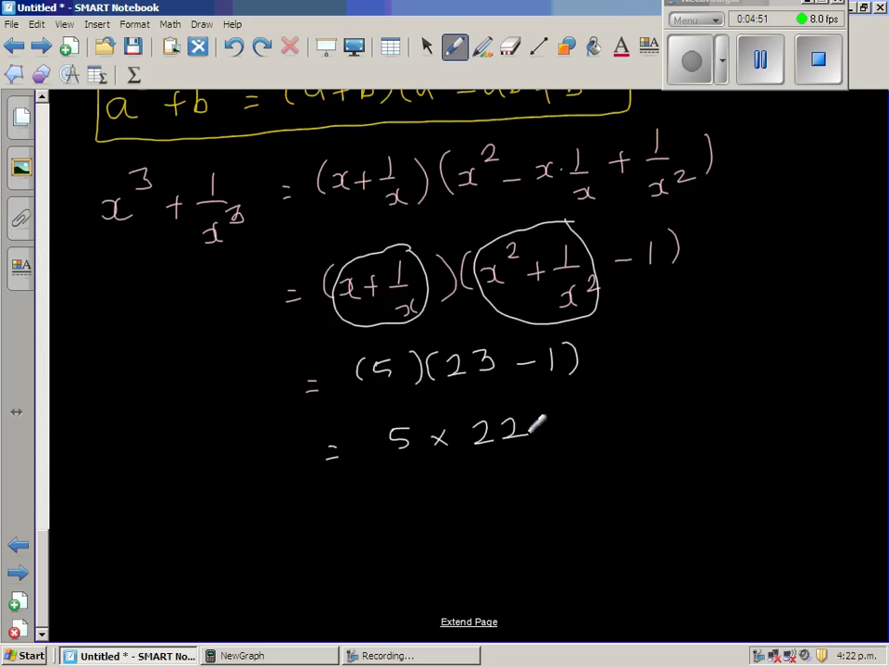
drag(337, 504, 348, 503)
drag(338, 515, 349, 515)
Work out 5 × 20 = 100 and 5 × 2 = 10 on the right
mouse_move(732, 380)
mouse_down()
mouse_move(721, 395)
mouse_move(789, 391)
mouse_move(800, 381)
mouse_up()
drag(813, 383, 821, 383)
drag(814, 389, 861, 371)
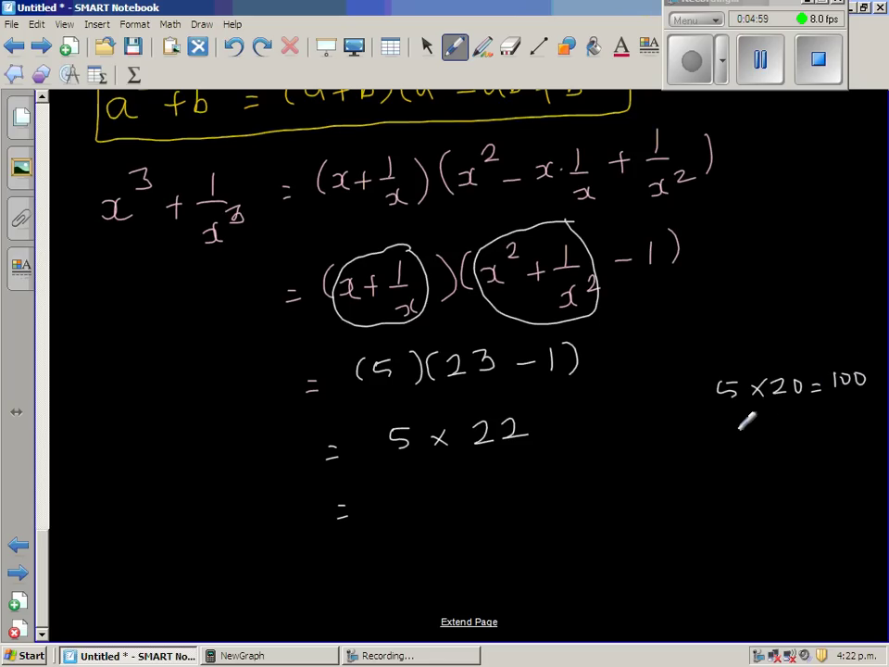
mouse_move(744, 416)
mouse_down()
mouse_move(725, 432)
mouse_move(773, 432)
mouse_up()
mouse_move(773, 418)
mouse_down()
mouse_move(759, 432)
mouse_move(833, 422)
mouse_up()
drag(822, 428, 866, 409)
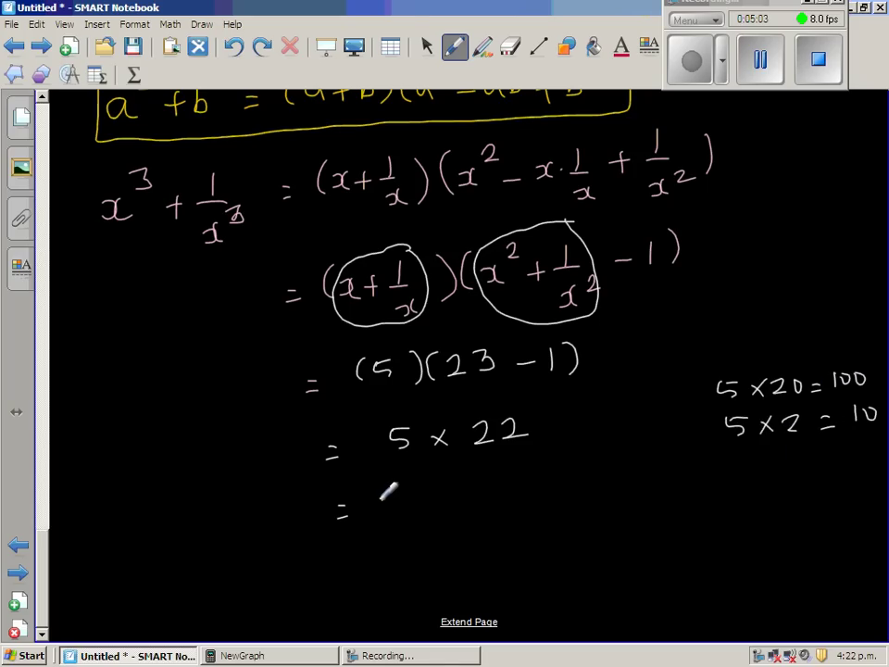